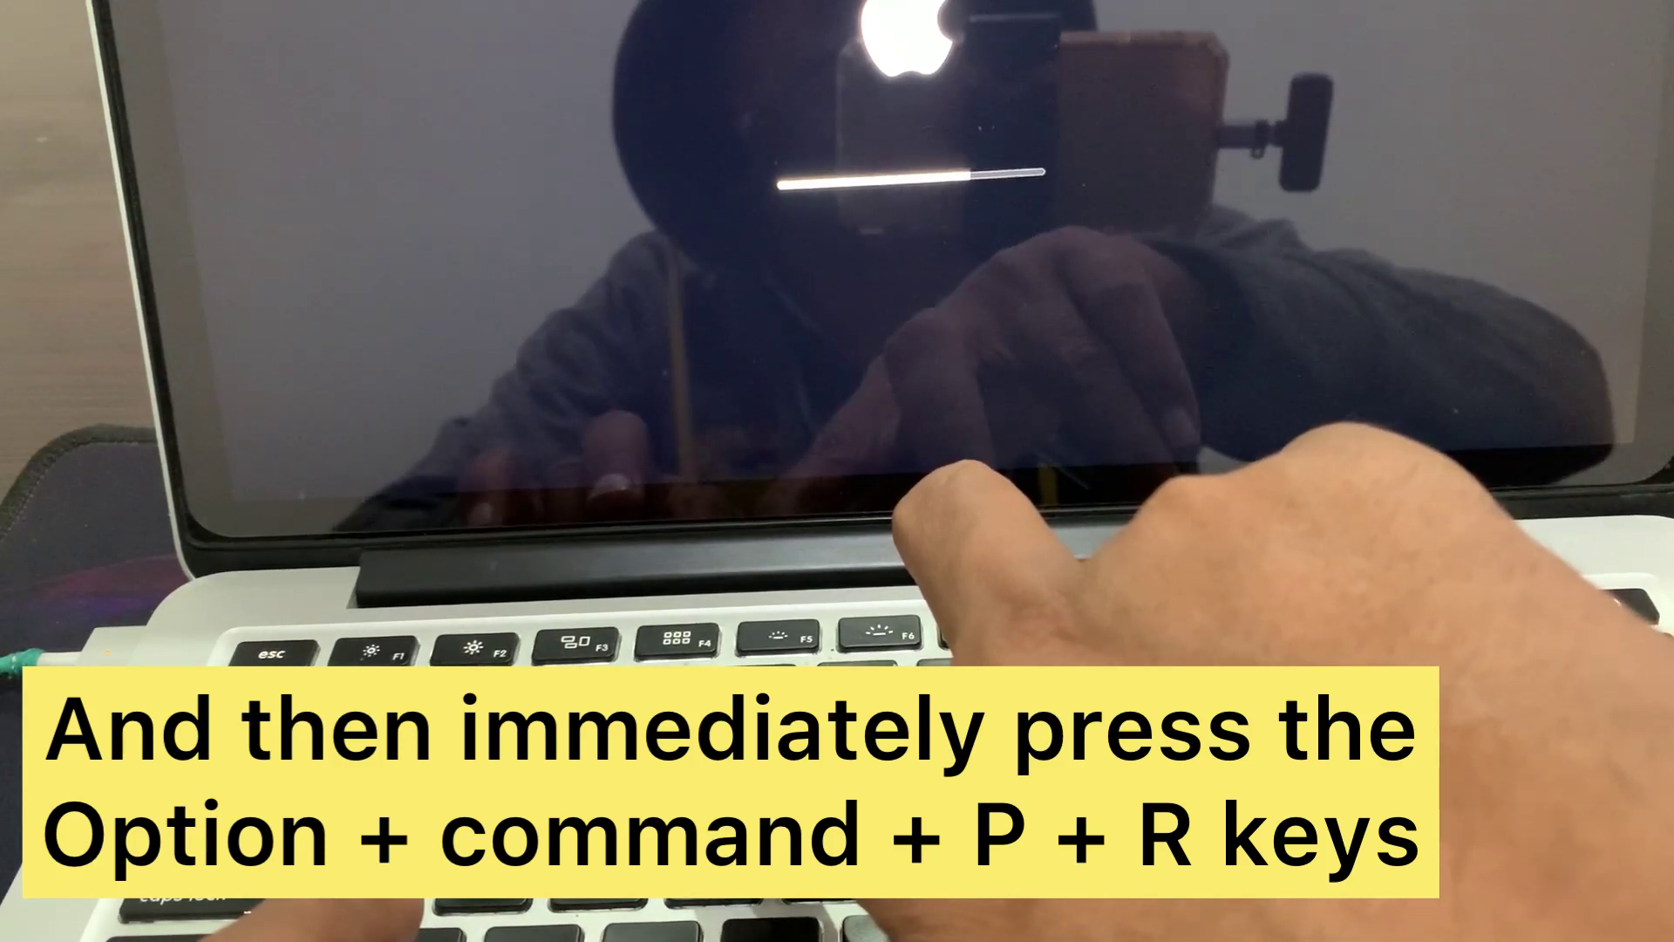
key(alt+super+p+r)
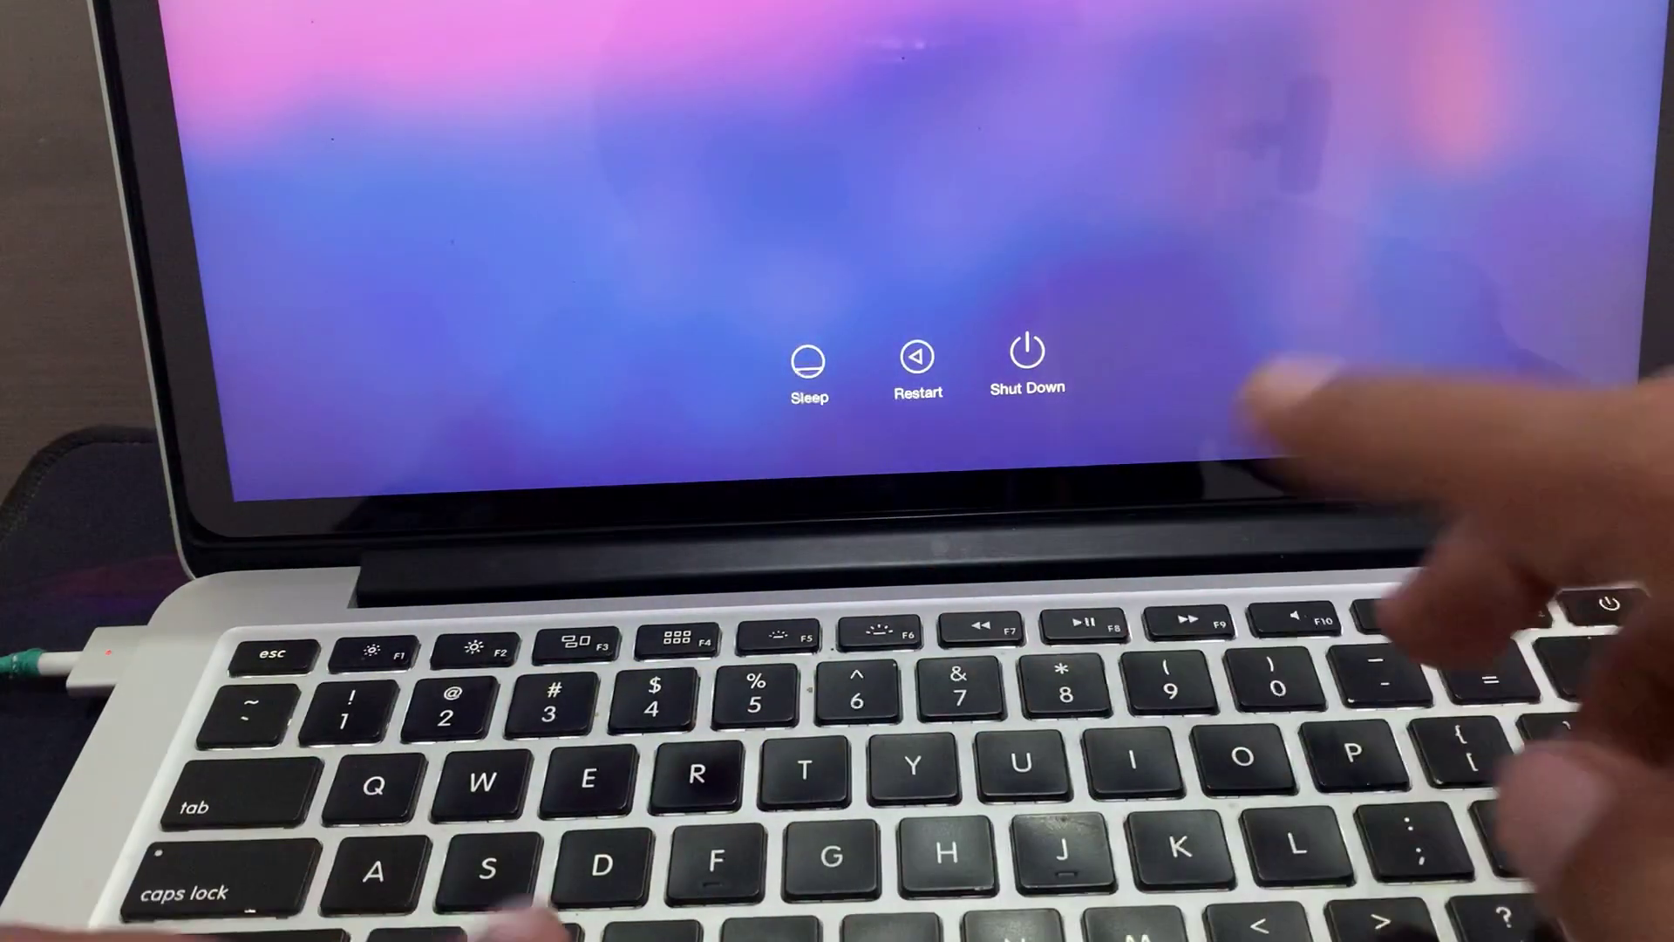